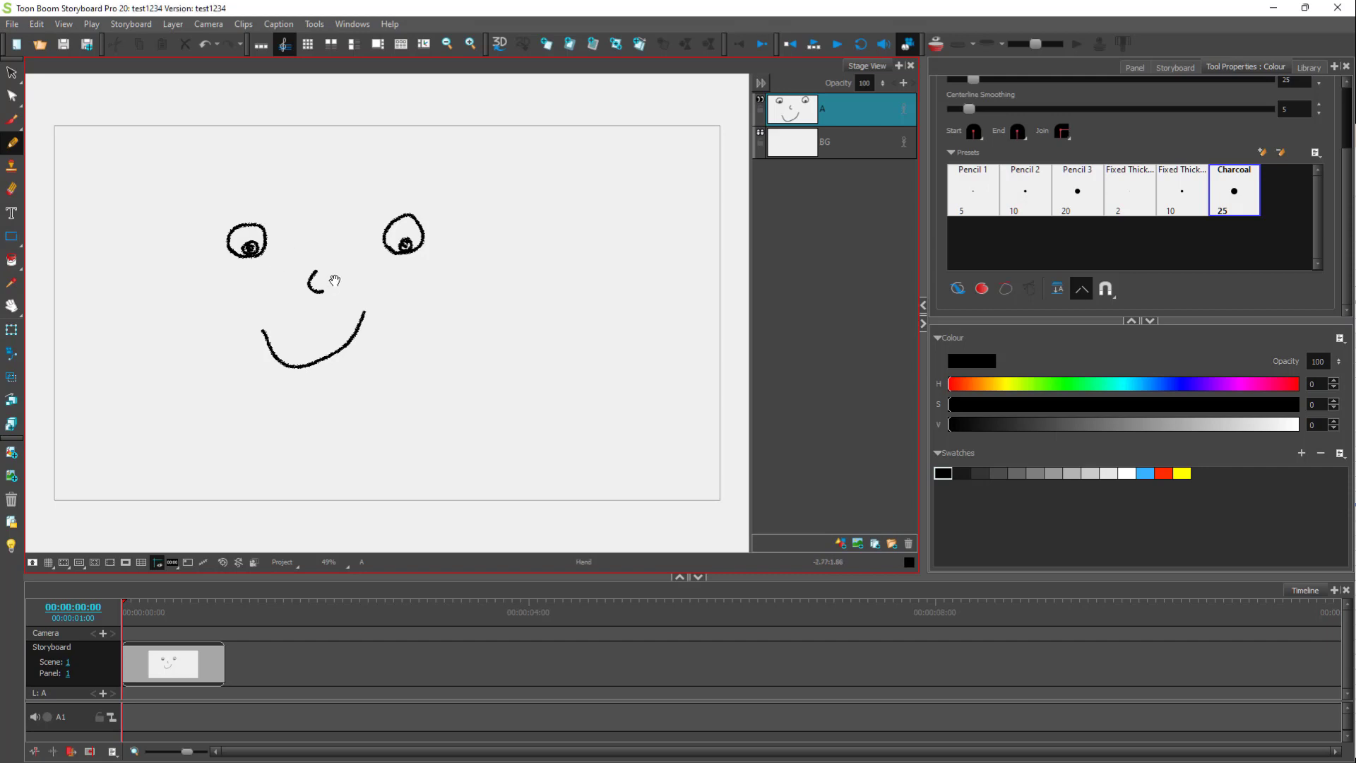
Pan the stage view so the smiley-face page moves down and to the right
mouse_move(299, 256)
mouse_down()
mouse_move(295, 217)
mouse_move(291, 274)
mouse_up()
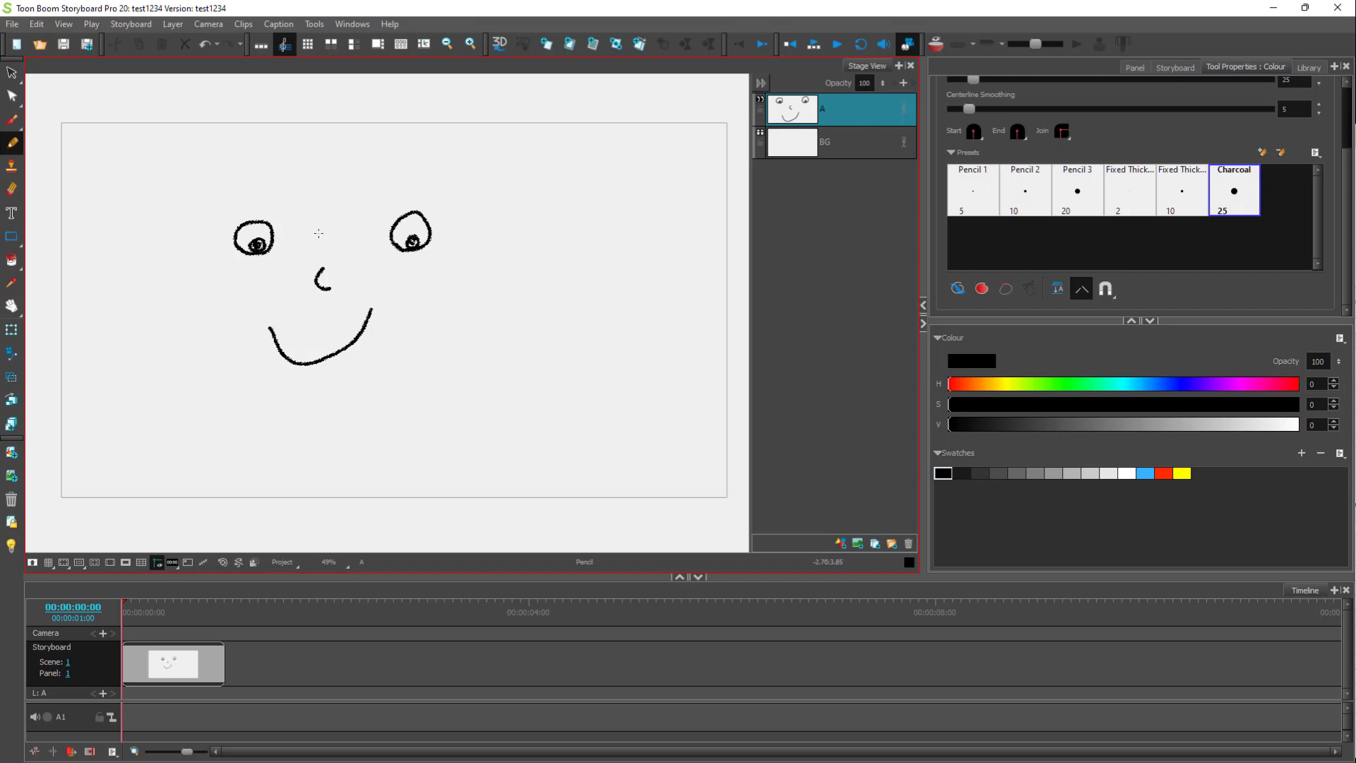
drag(238, 207, 346, 257)
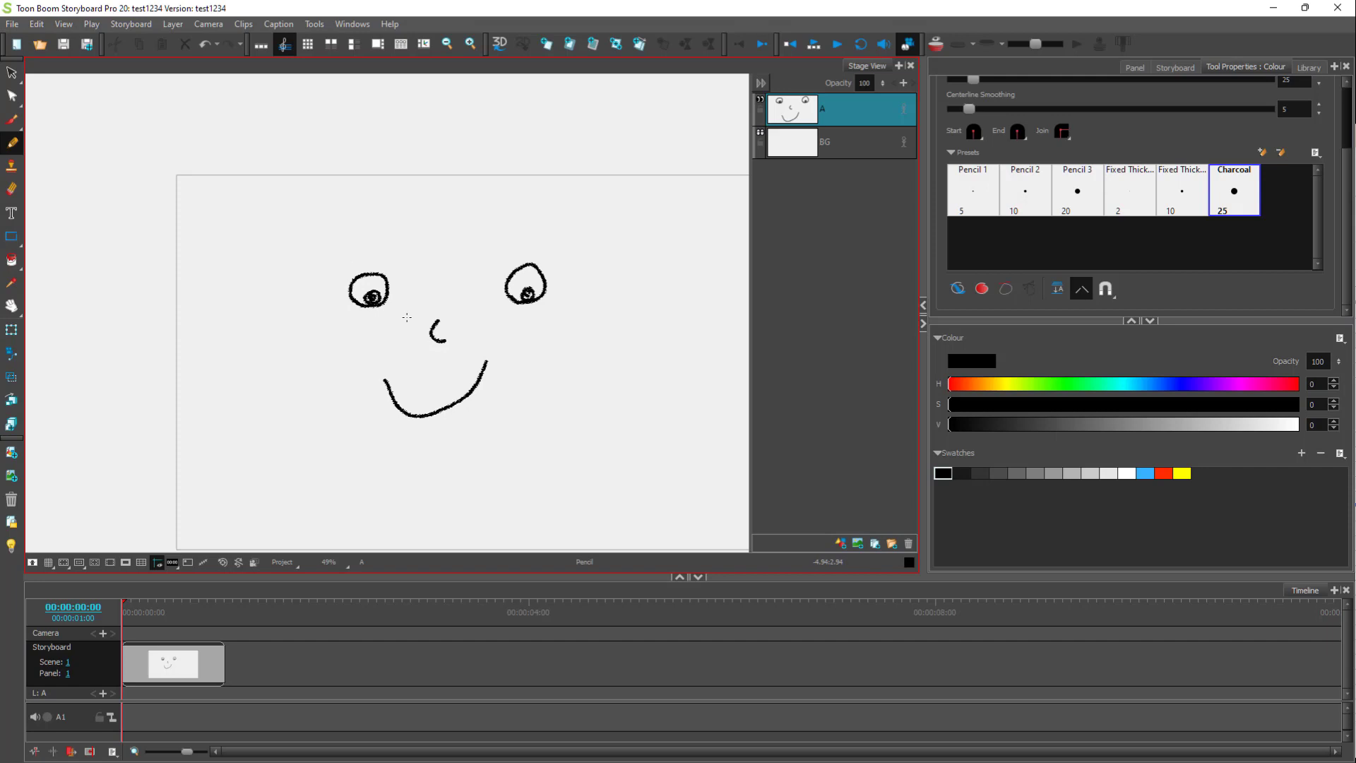
Reset the view with Shift+M so the full panel page is centred
key(shift+m)
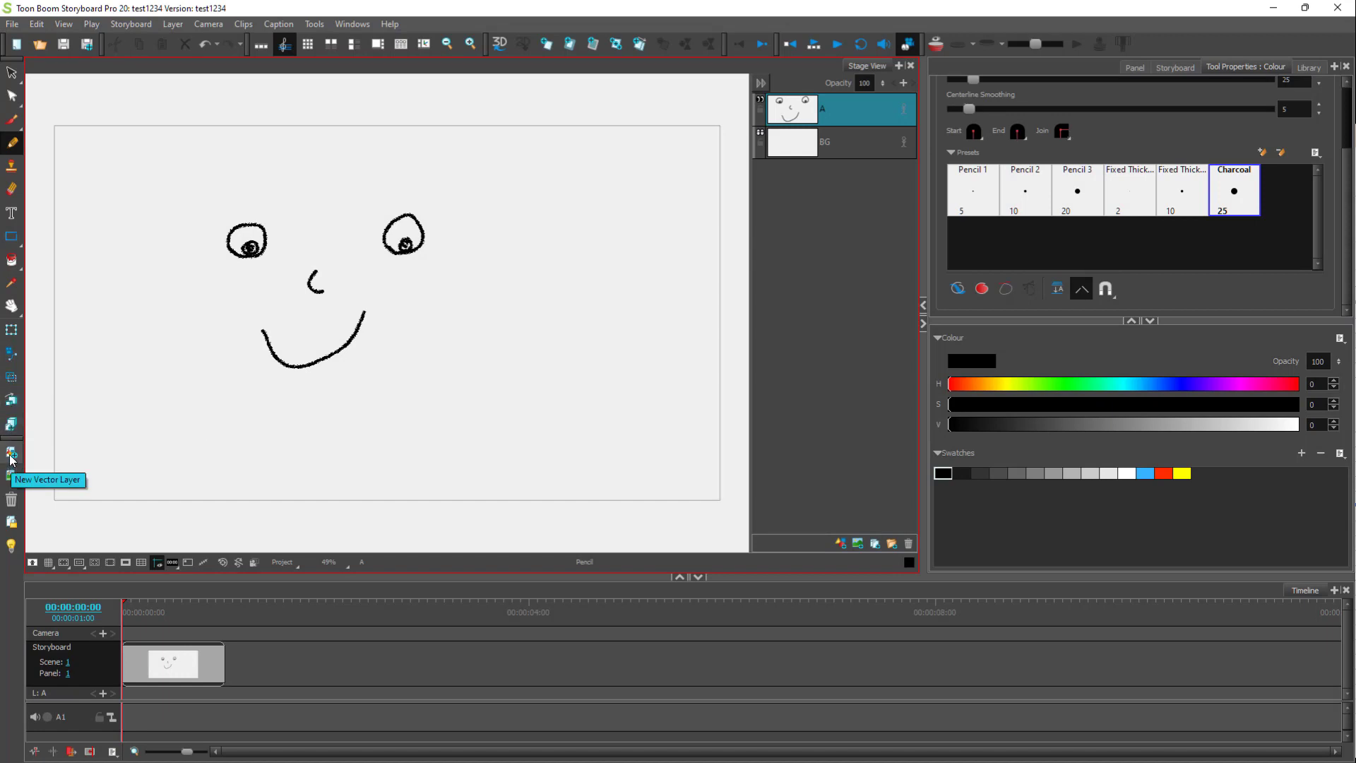
Pan the stage view slightly with the Hand tool
click(12, 308)
click(64, 313)
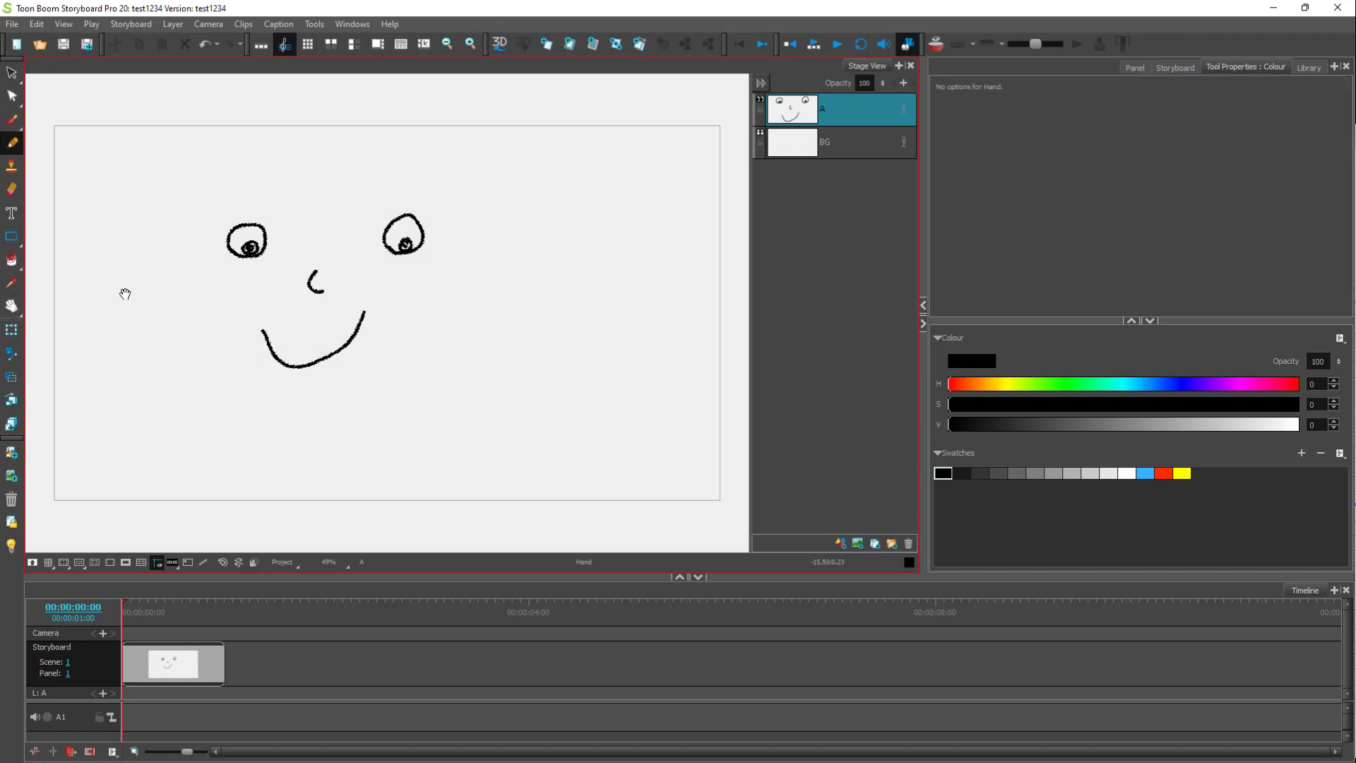
mouse_move(264, 300)
mouse_down()
mouse_move(291, 300)
mouse_move(264, 304)
mouse_up()
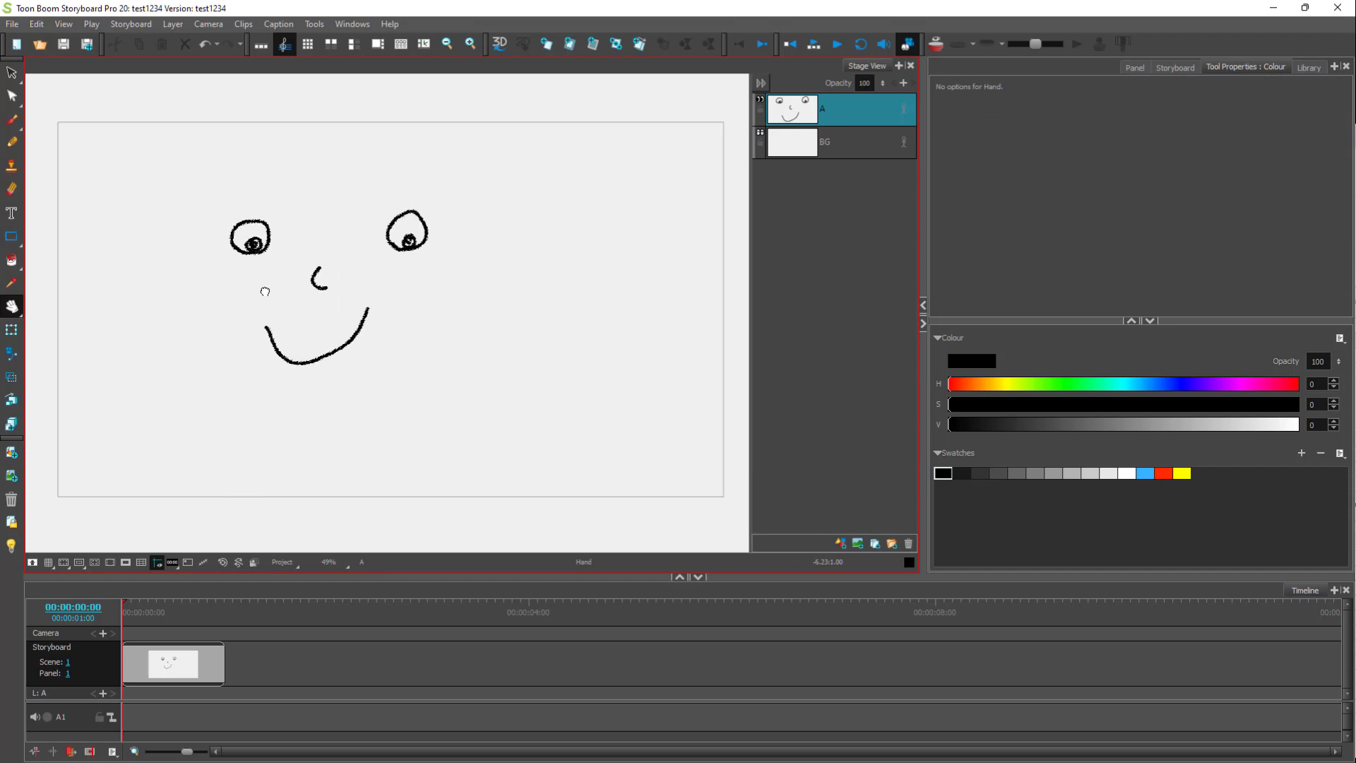
Zoom in step by step on the smiley face's nose to reach 200%
click(12, 308)
click(50, 320)
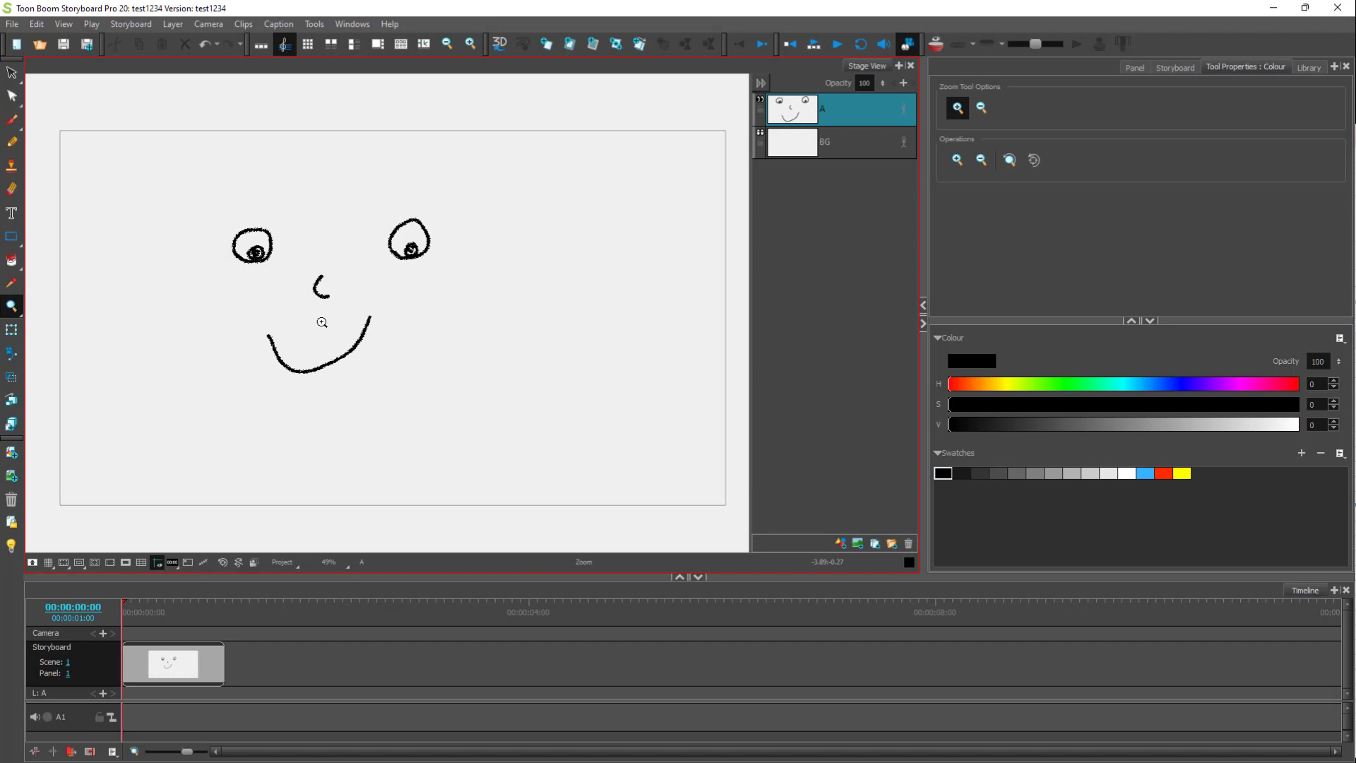
click(322, 323)
click(318, 293)
click(318, 294)
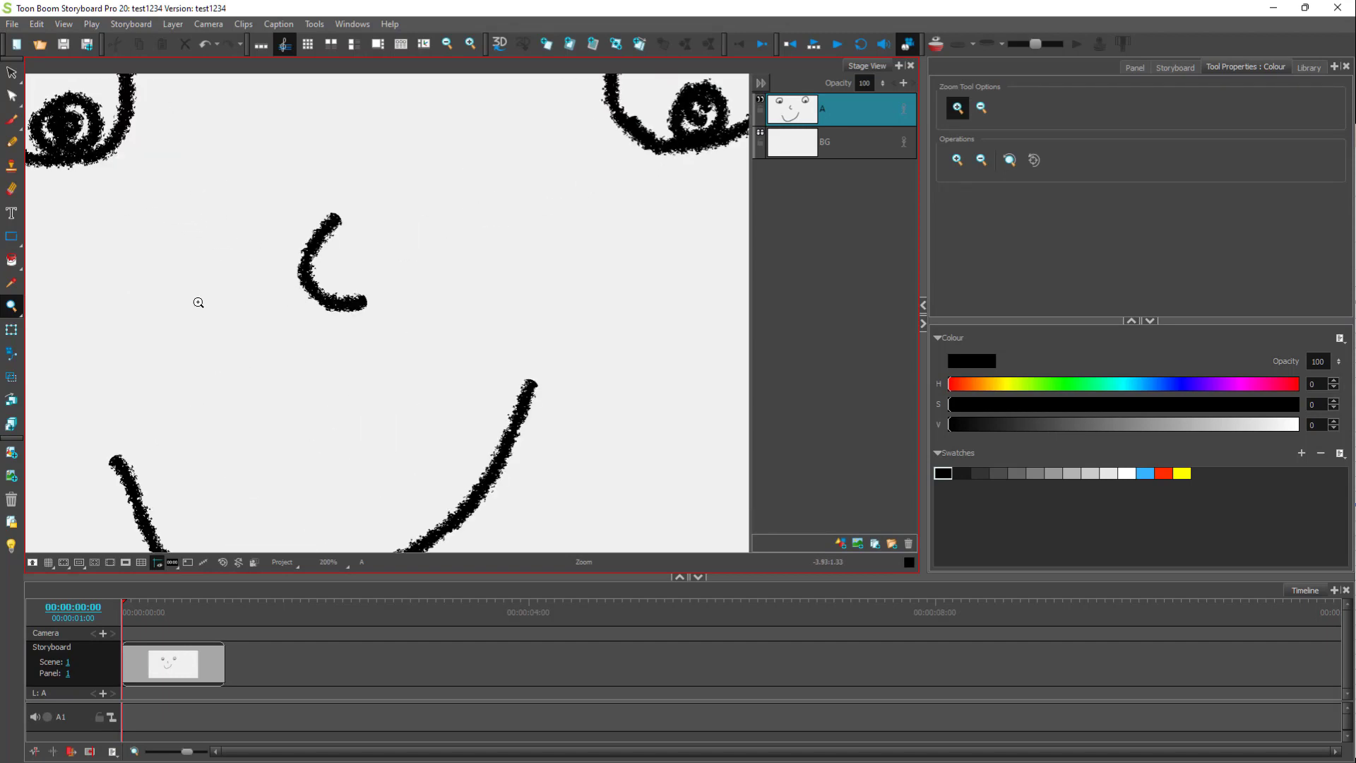
click(14, 308)
Rotate the stage view, zoom out to the whole face, and settle on a slight tilt
click(61, 336)
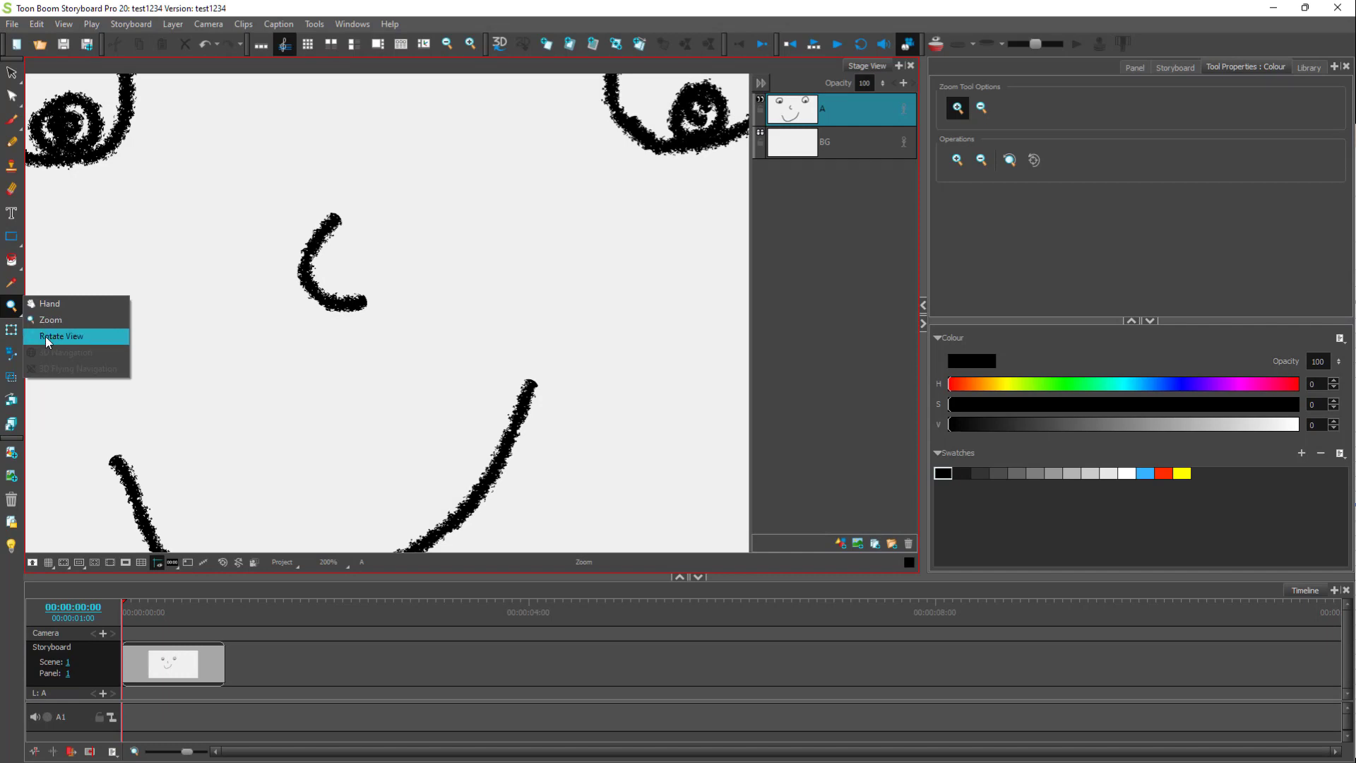
drag(75, 345, 446, 343)
key(1)
key(1)
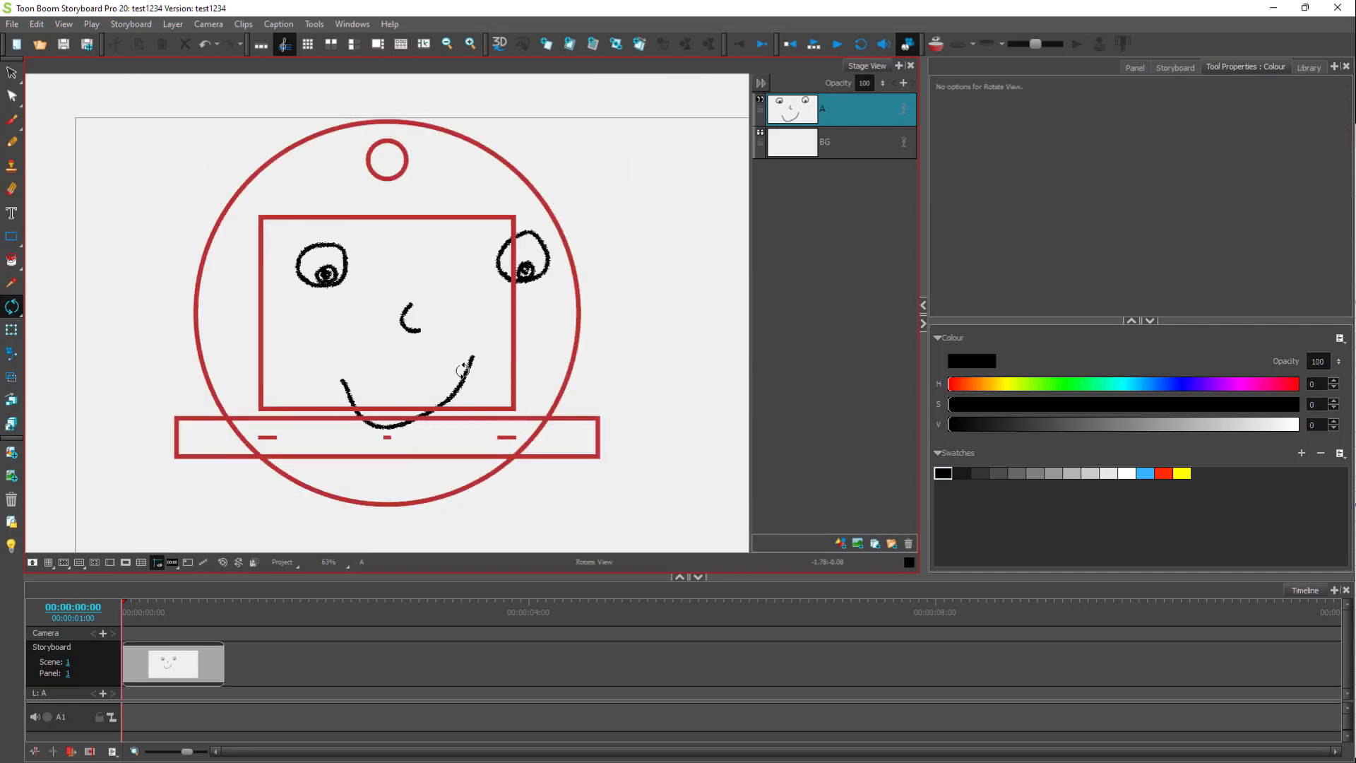
mouse_move(441, 413)
mouse_down()
mouse_move(412, 432)
mouse_move(318, 402)
mouse_up()
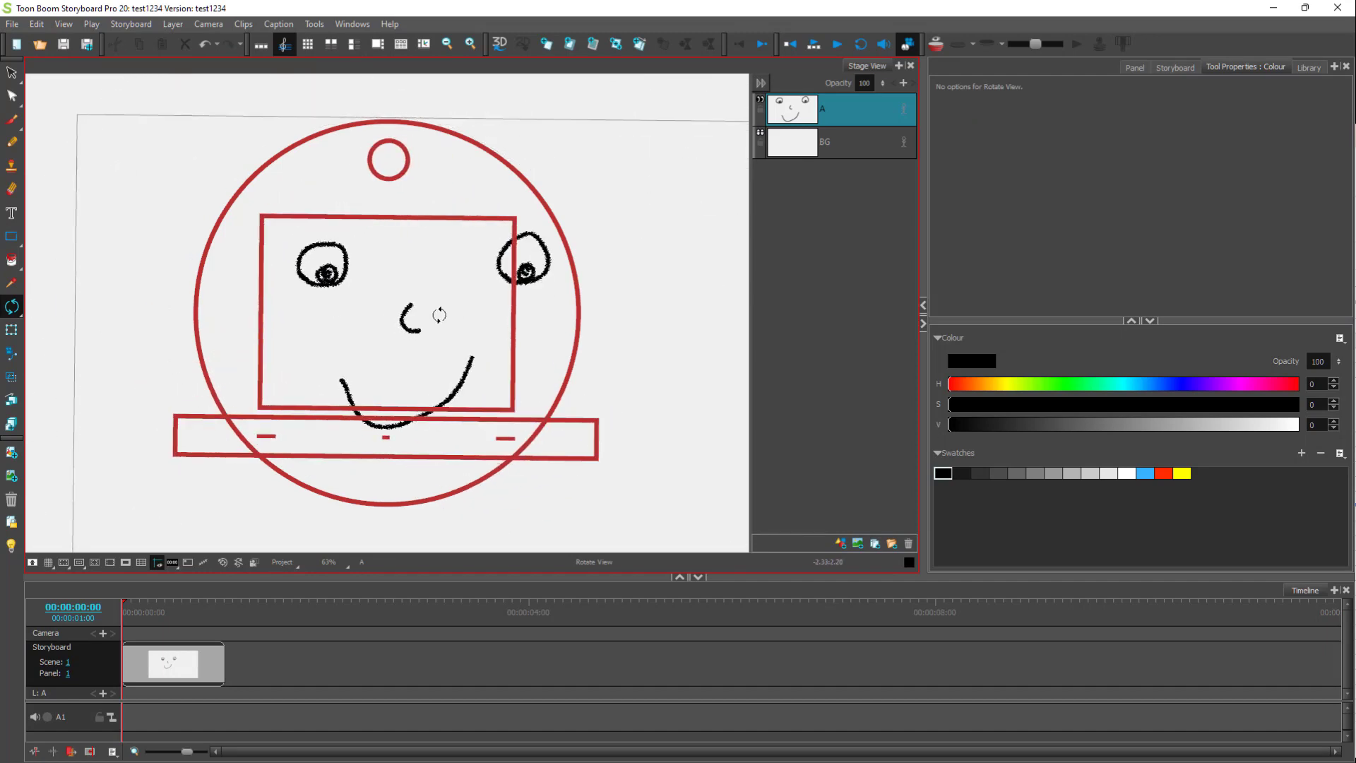
key(ctrl+z)
key(ctrl+z)
key(ctrl+z)
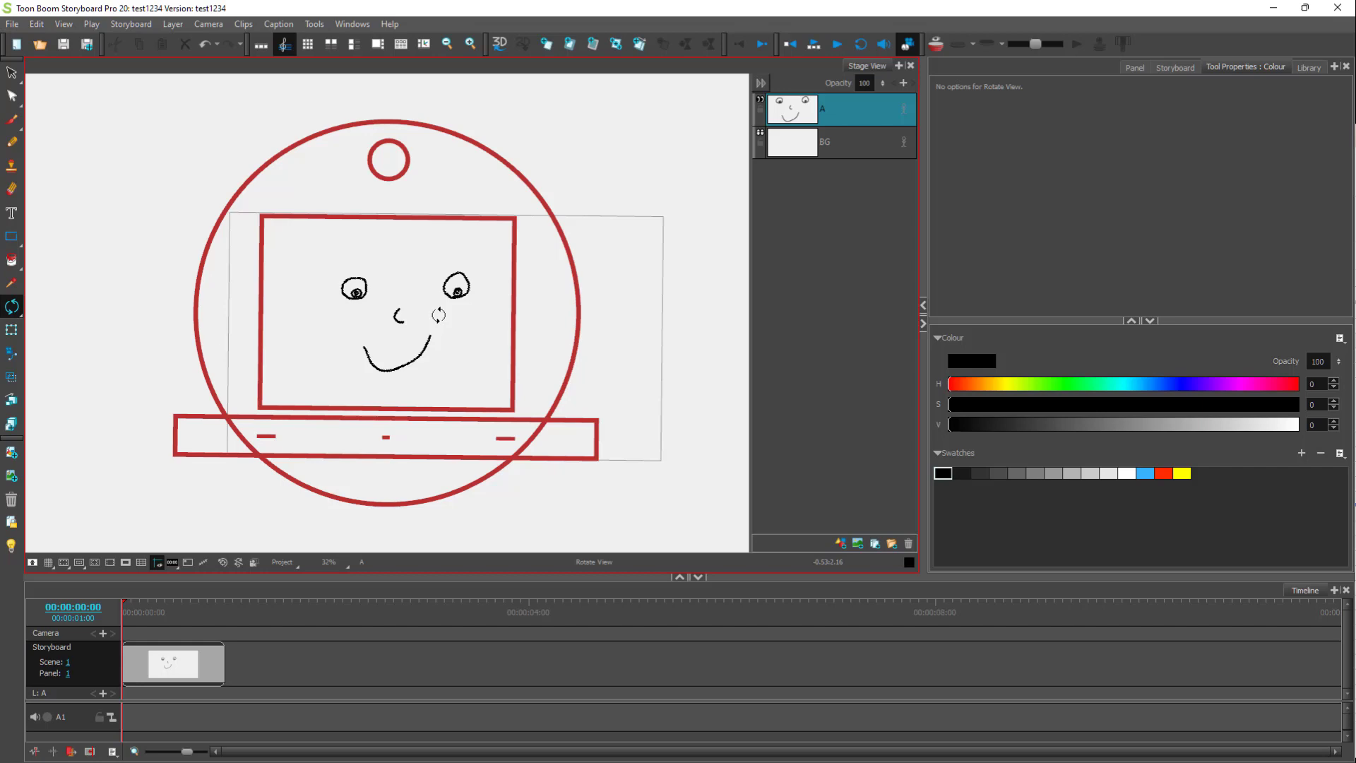
key(ctrl+z)
key(ctrl+z)
key(ctrl+z)
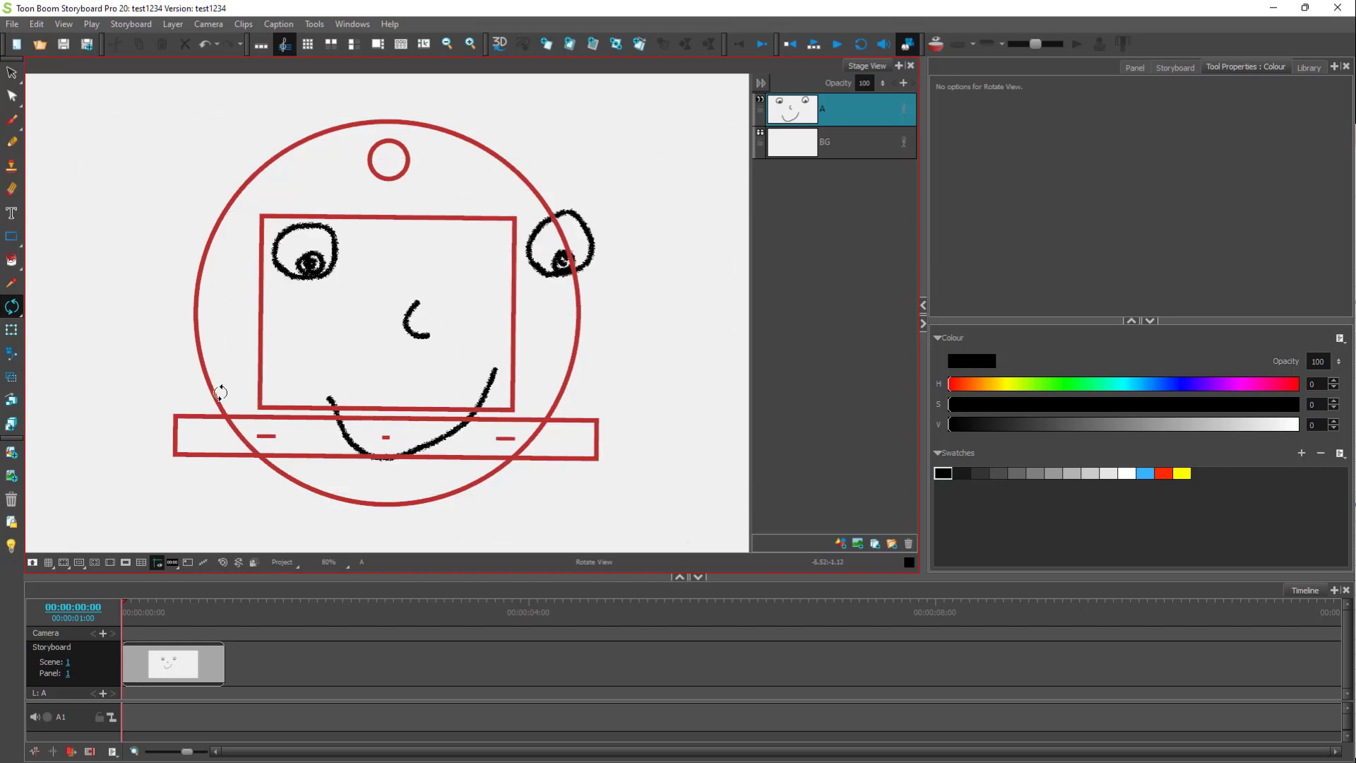
mouse_move(392, 443)
mouse_down()
mouse_move(430, 470)
mouse_move(406, 488)
mouse_up()
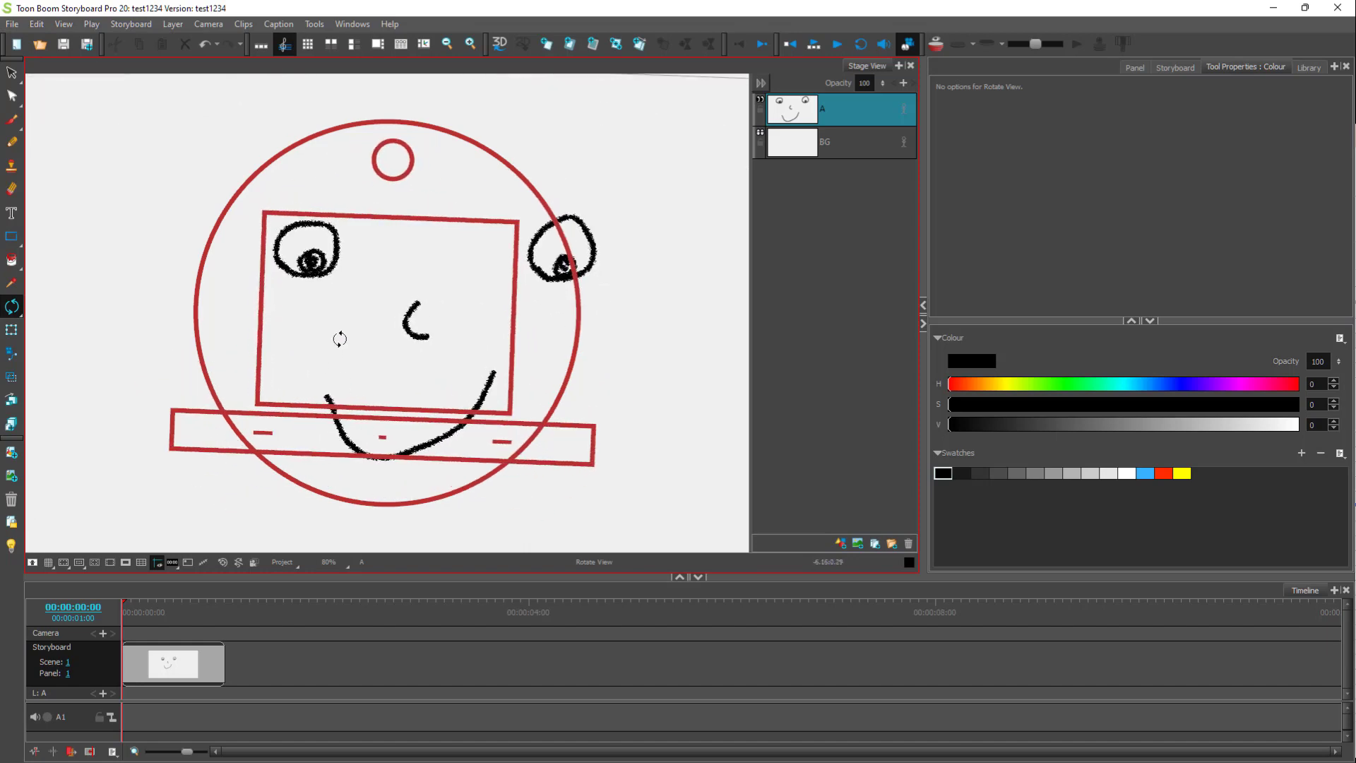
scroll(443, 365, up, 3)
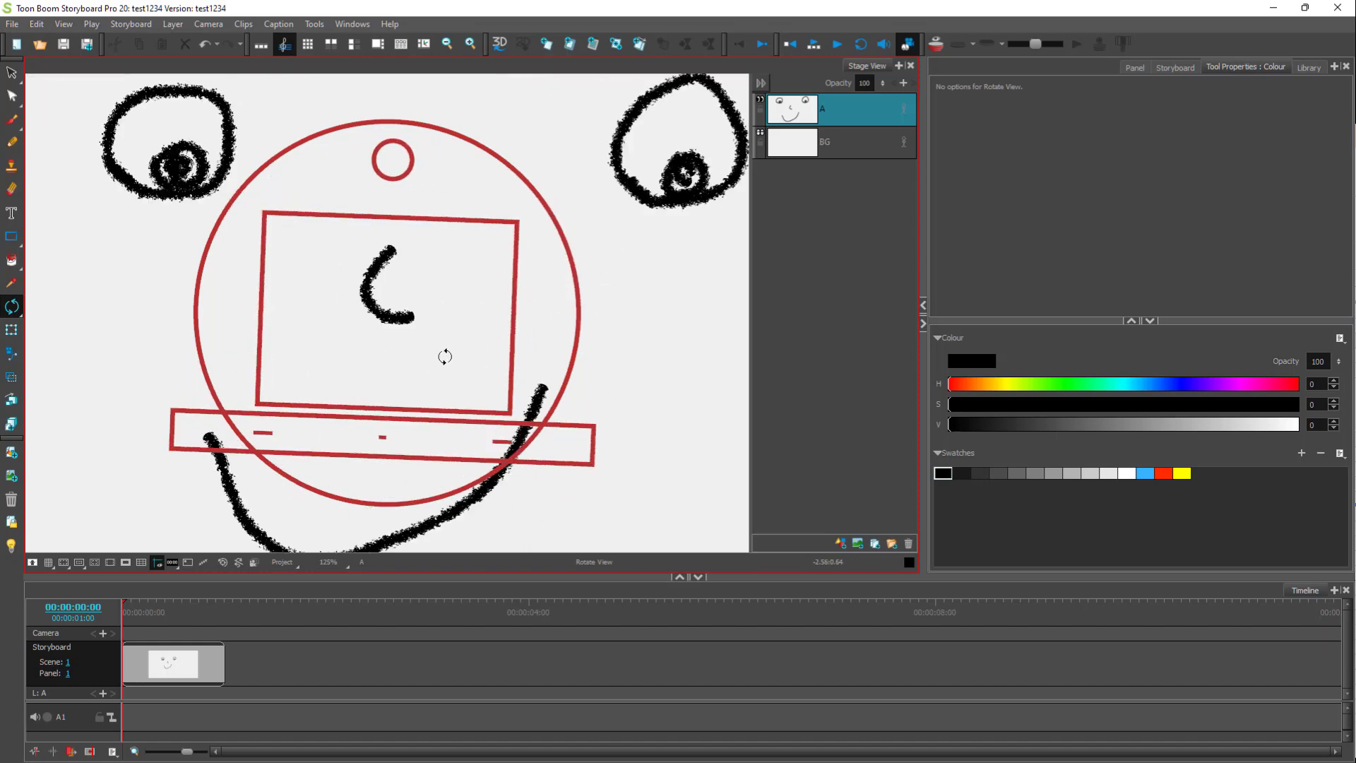
scroll(443, 364, down, 3)
scroll(443, 364, up, 2)
scroll(443, 364, up, 4)
scroll(445, 357, down, 3)
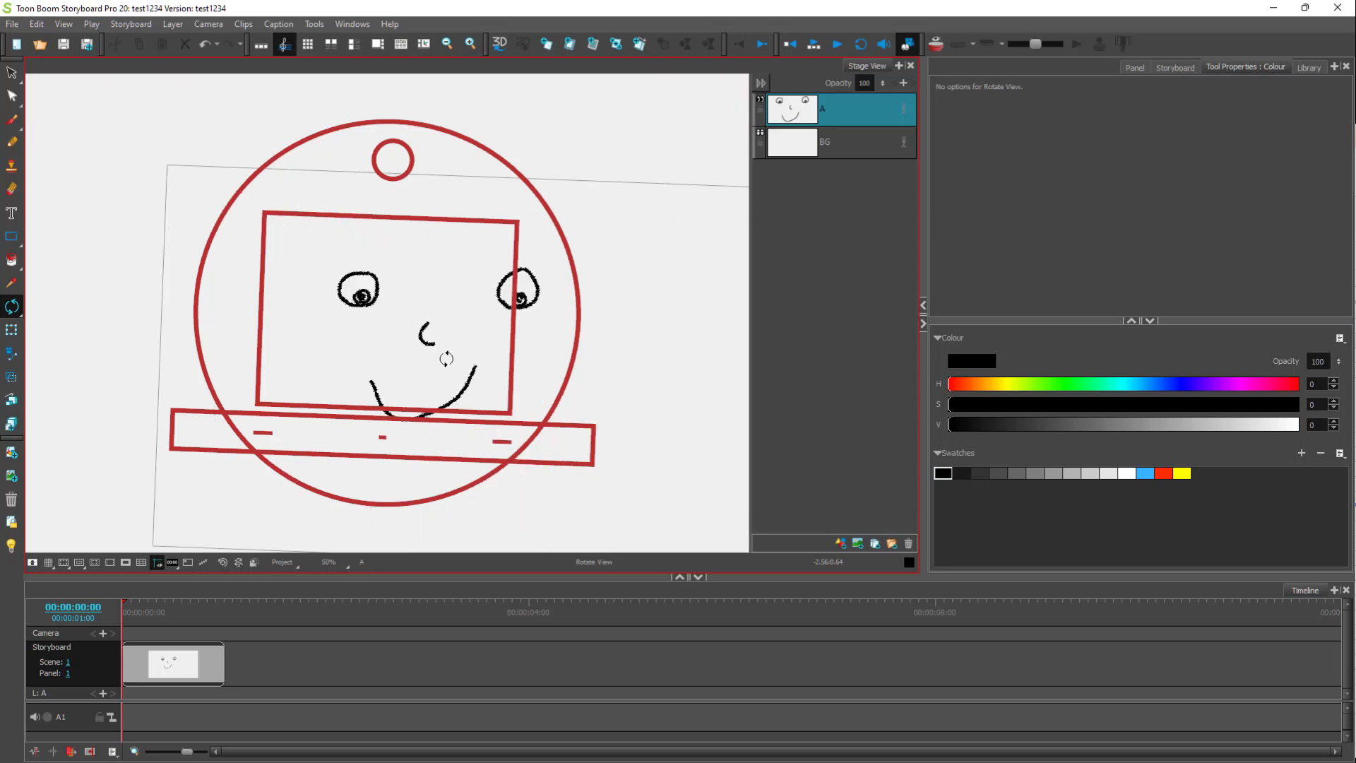
scroll(445, 357, down, 2)
scroll(445, 357, up, 2)
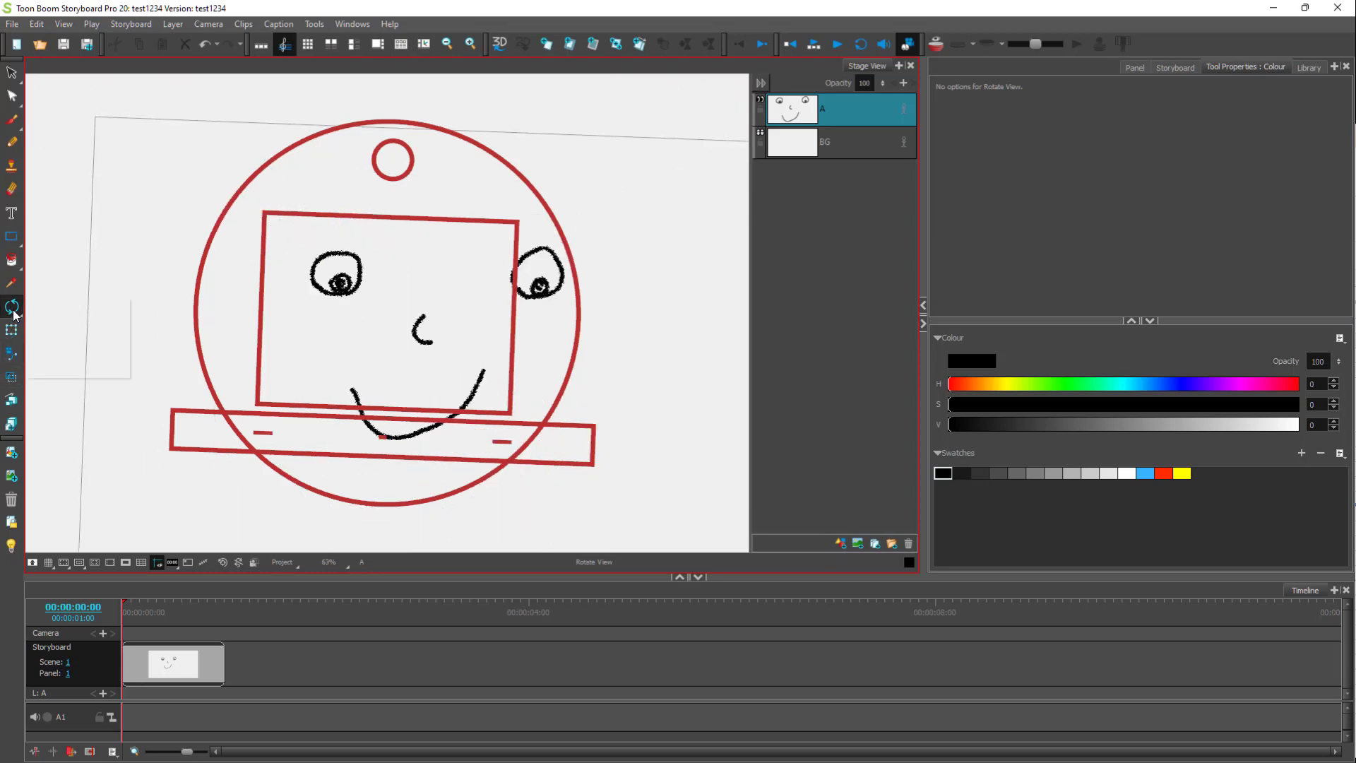
Choose the Hand tool from the navigation flyout
drag(12, 306, 69, 308)
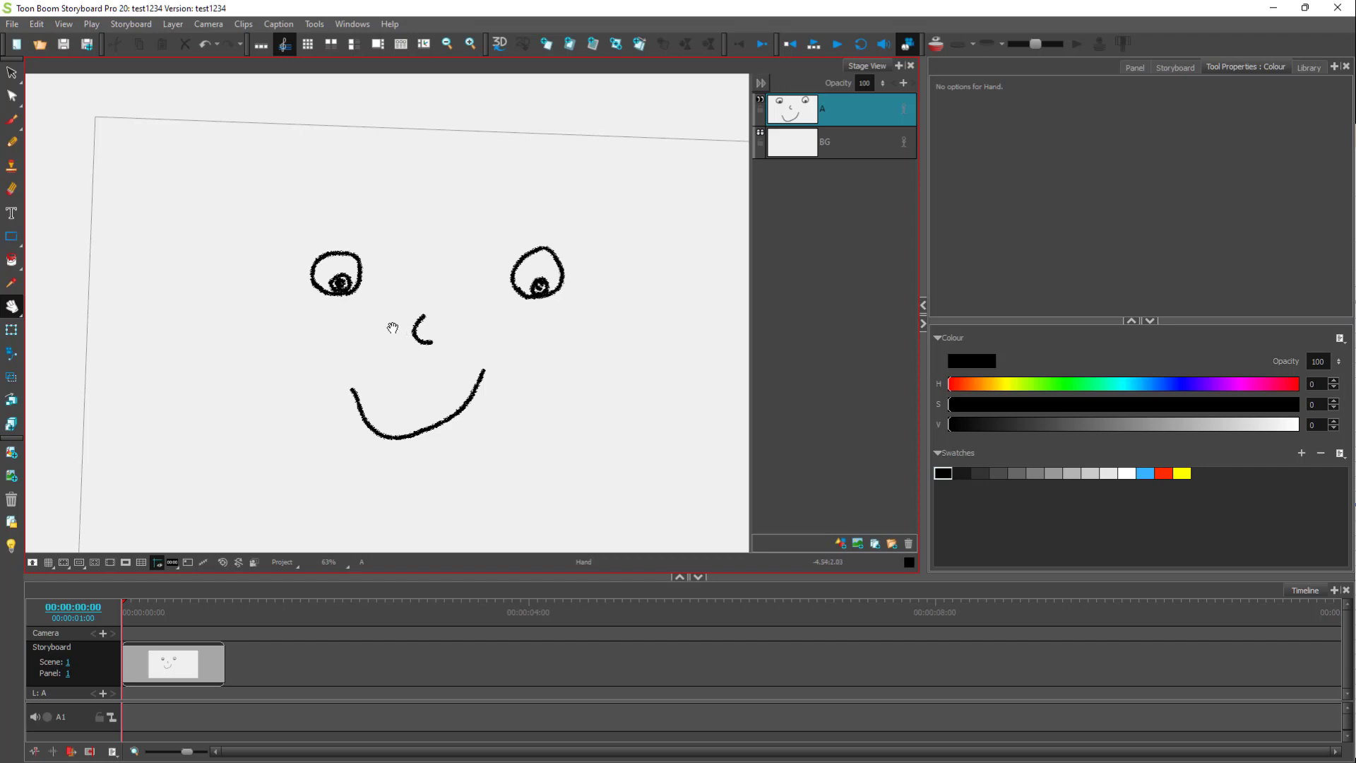
Ctrl+Alt-drag to ease the view's rotation to a gentler tilt
key(ctrl+alt)
mouse_move(347, 400)
mouse_down()
mouse_move(308, 404)
mouse_move(328, 408)
mouse_up()
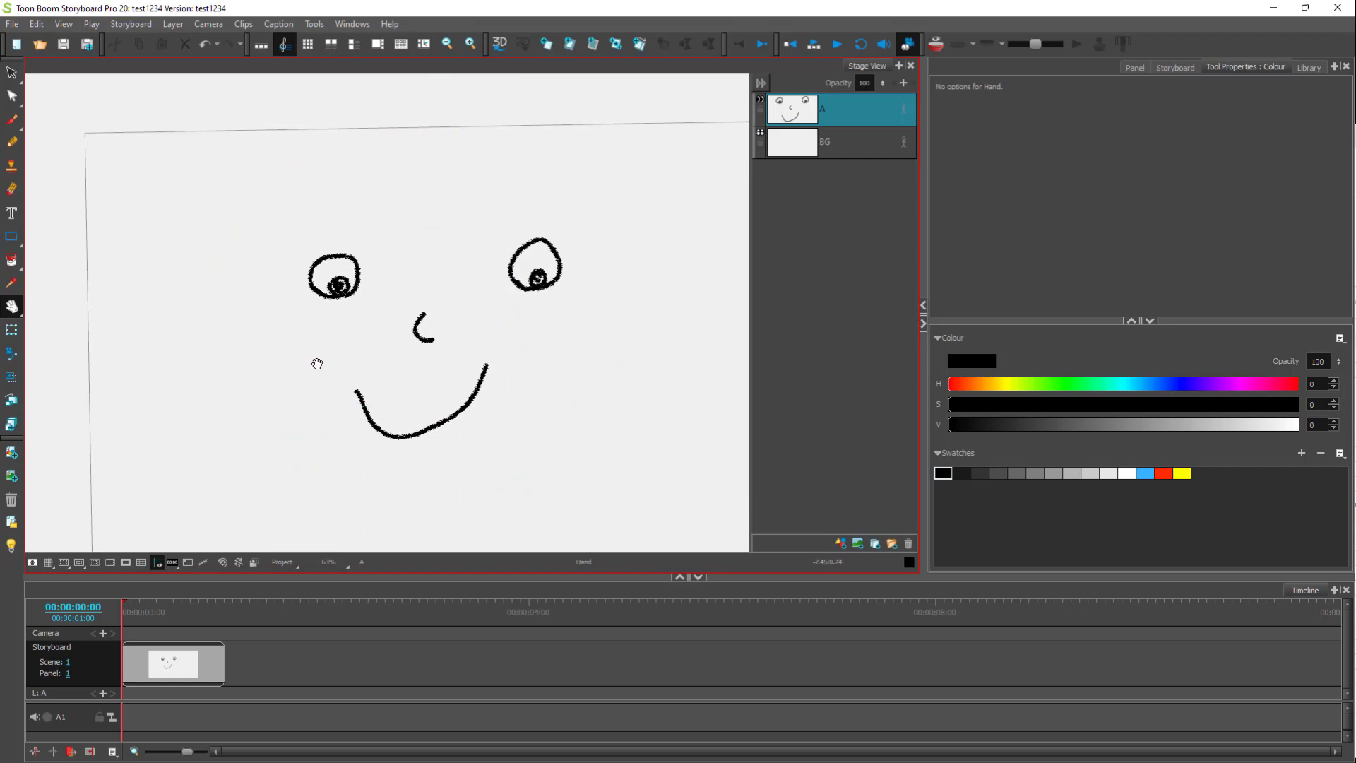
key(ctrl+alt+v)
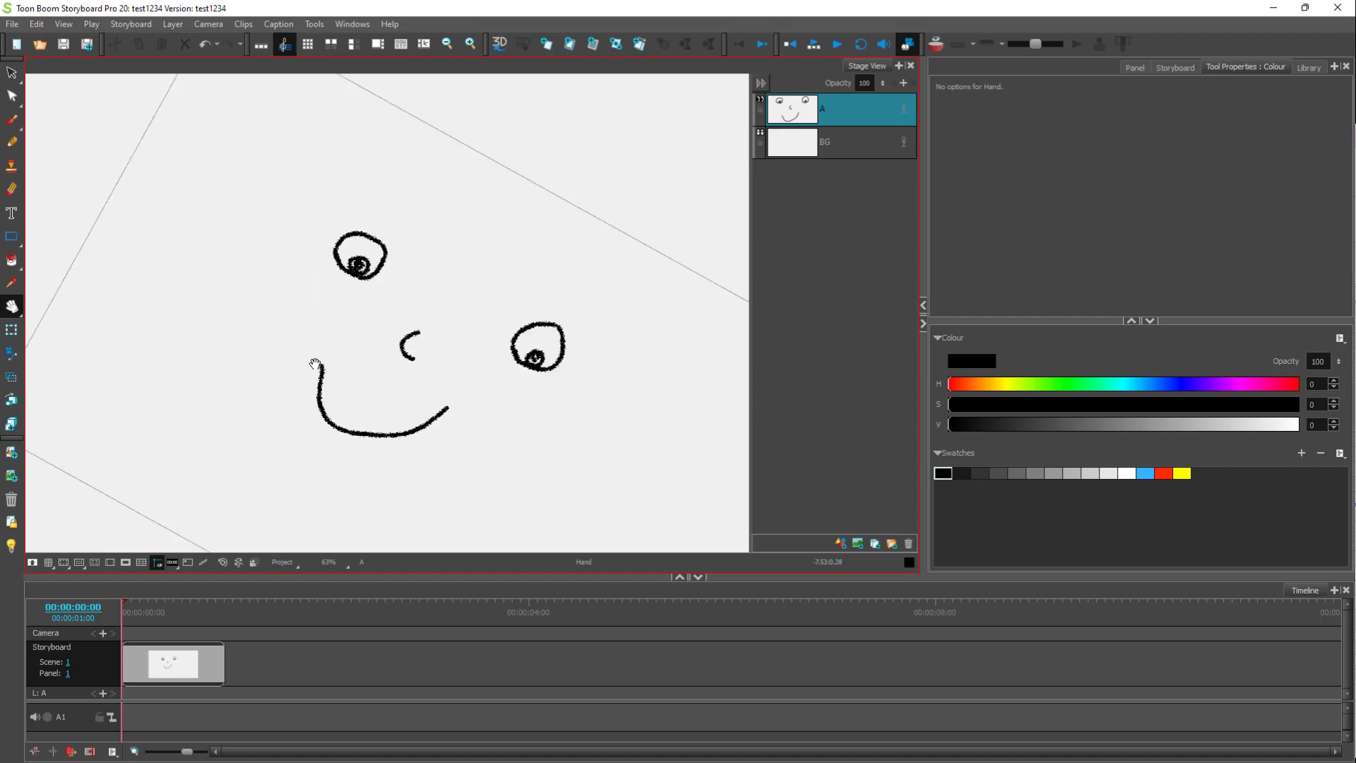
key(ctrl+alt+v)
key(ctrl+alt+v)
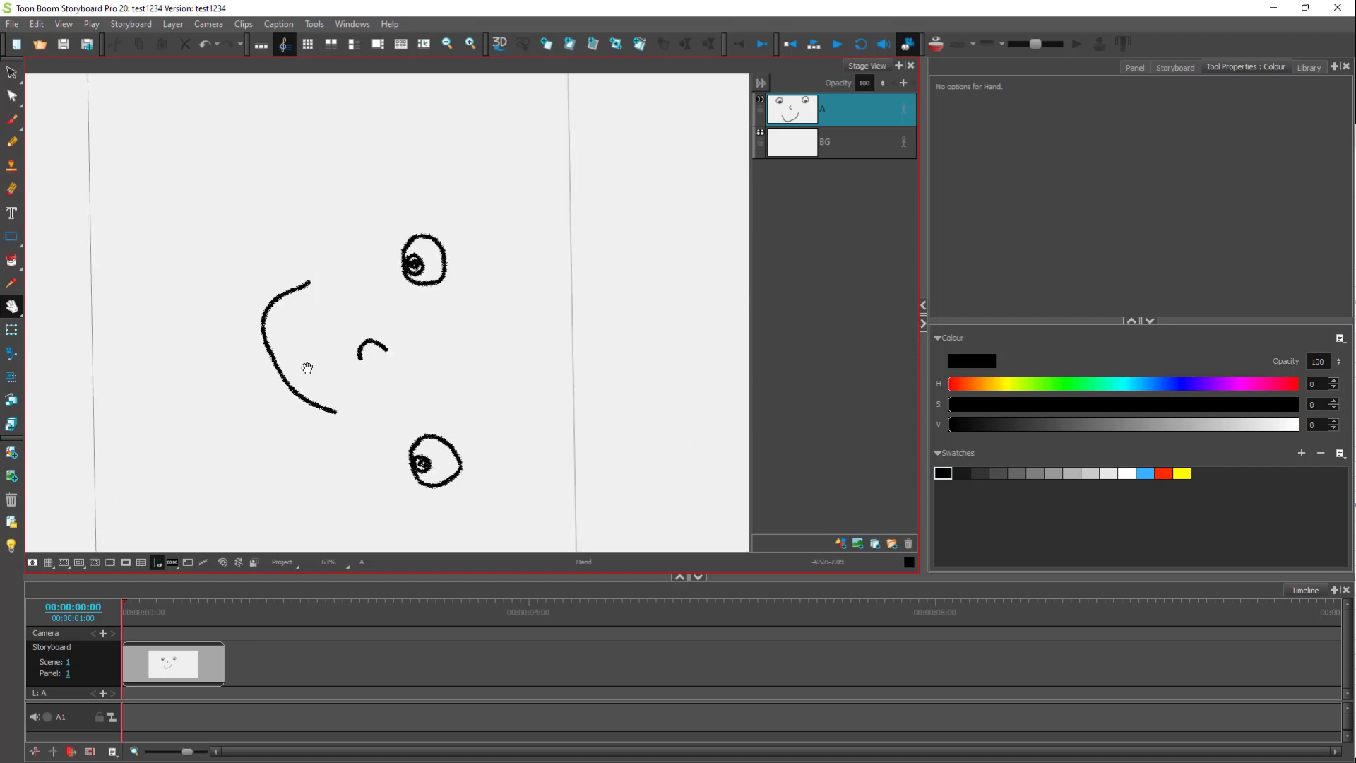
key(ctrl+alt+v)
key(ctrl+alt+v)
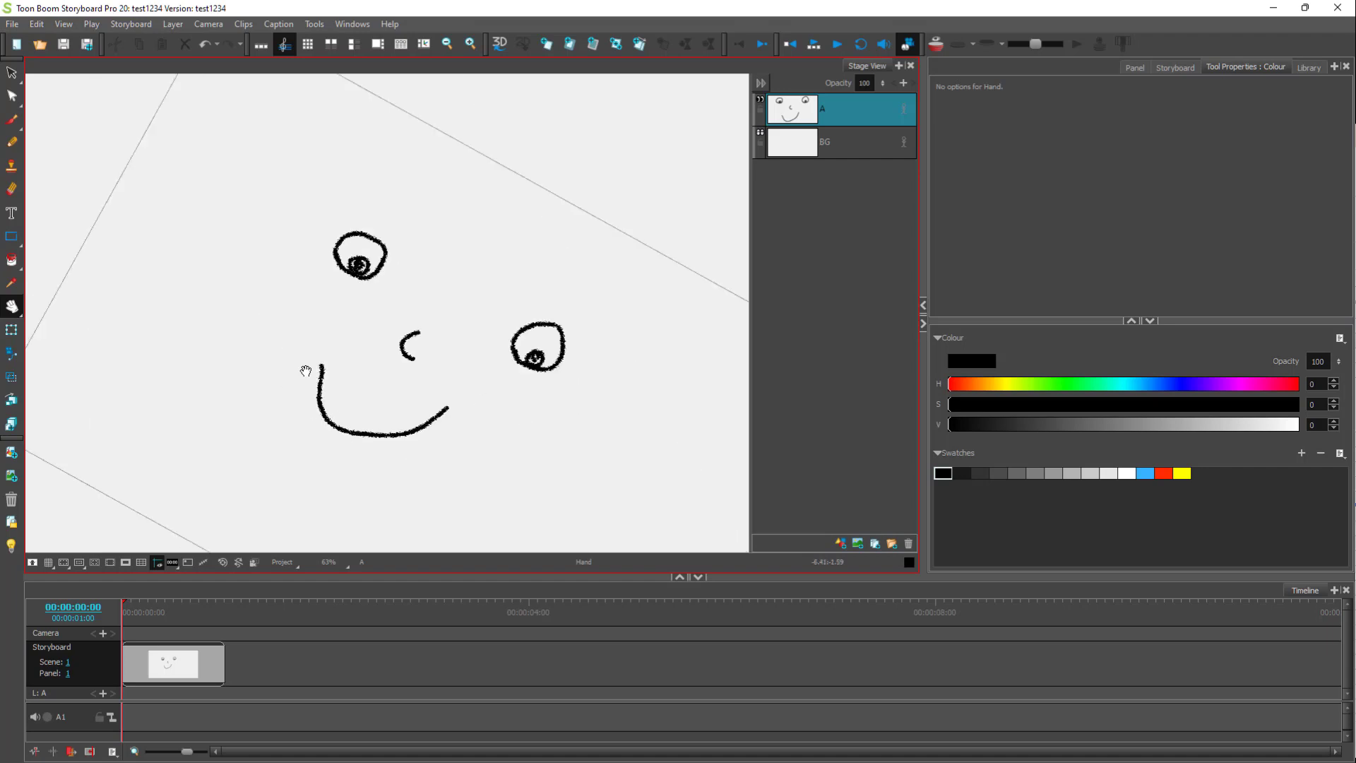
key(ctrl+alt+v)
key(ctrl+alt+v)
key(shift+x)
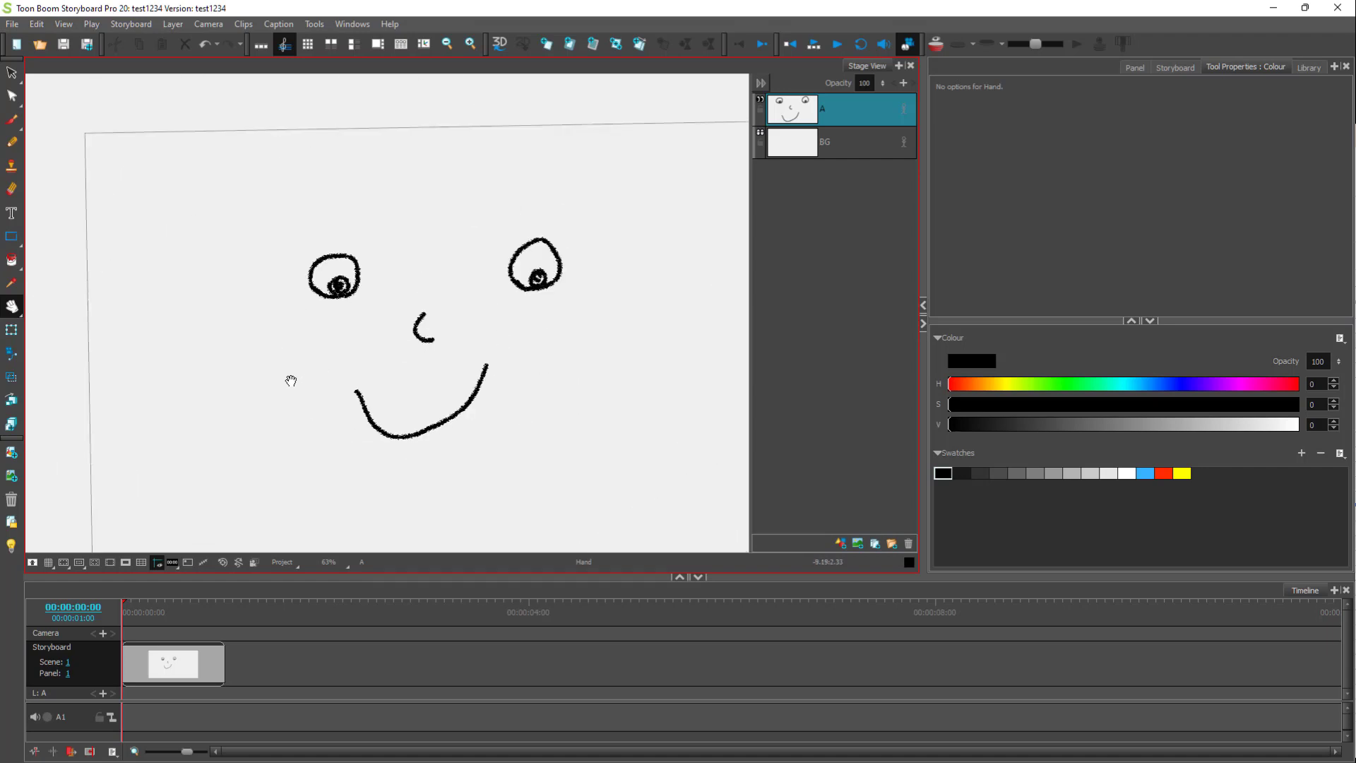